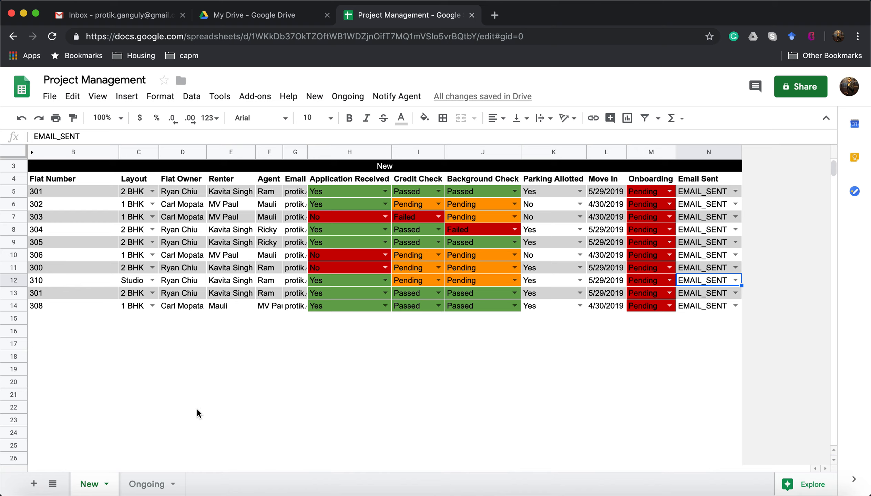
Compare the Ongoing and New sheets, and examine the email cells for flats 301 and 302 on the New sheet.
left_click(147, 482)
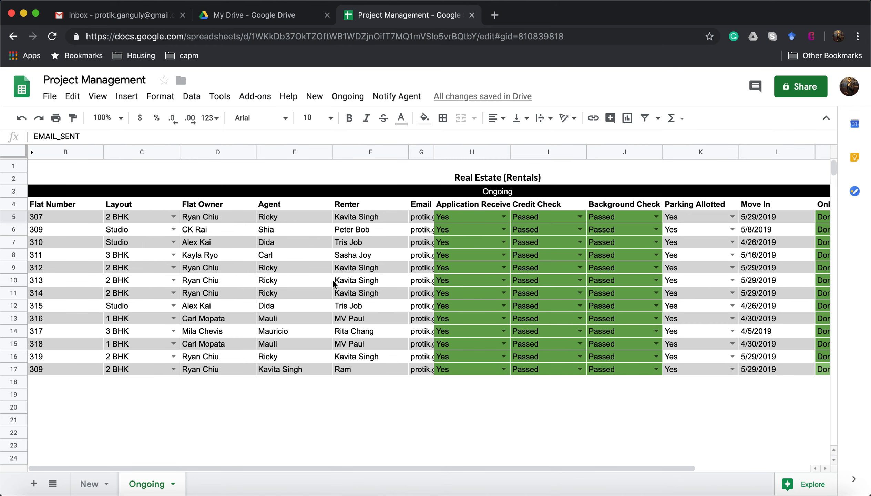
left_click(91, 483)
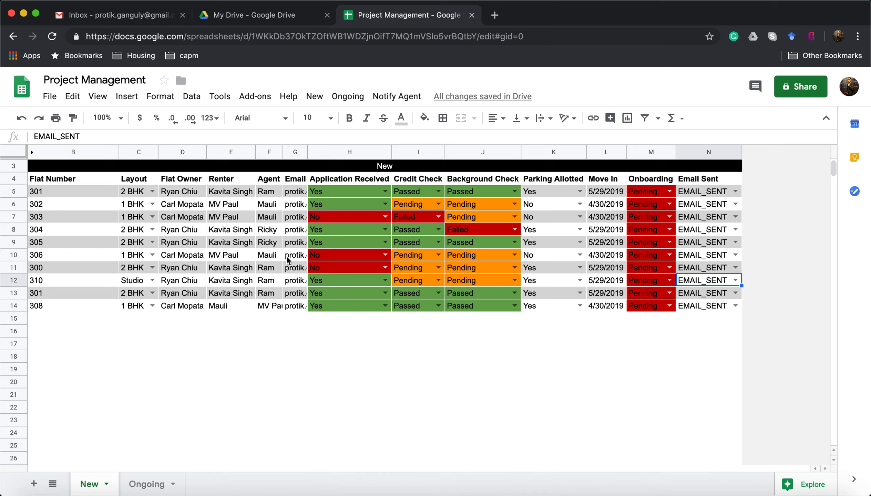
left_click(138, 482)
left_click(95, 482)
left_click(299, 193)
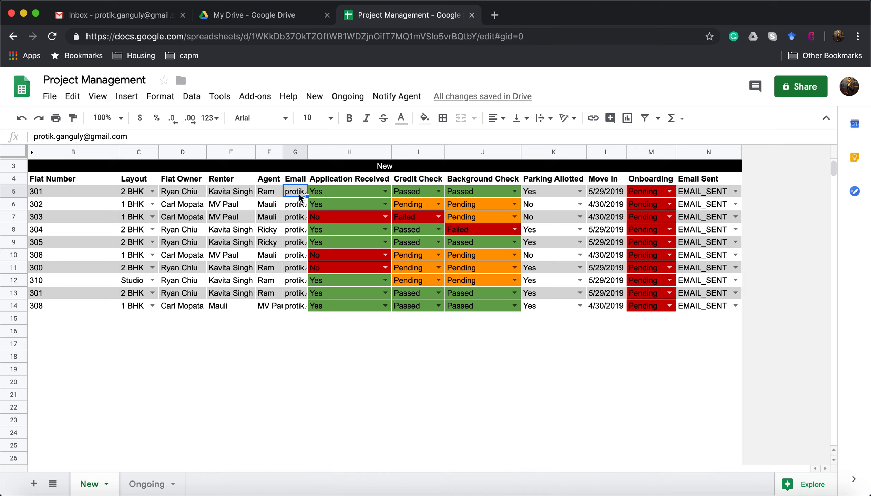
left_click(296, 207)
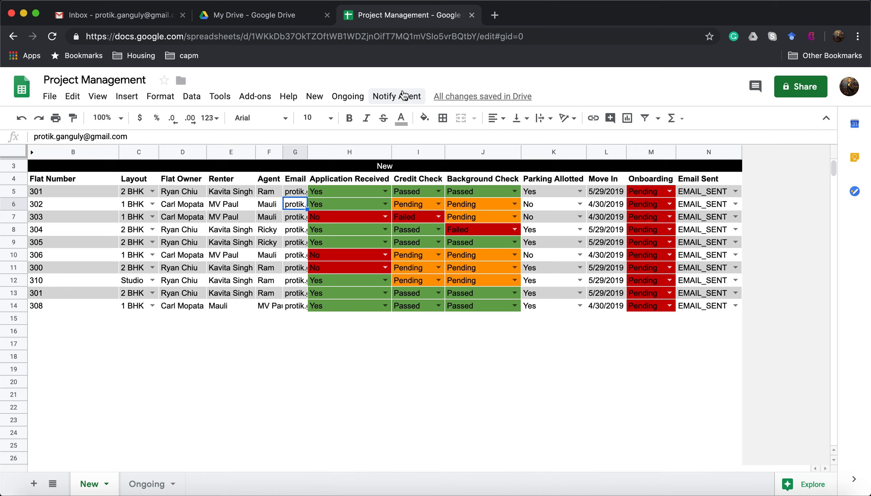
Add a new flat to the New sheet with the custom command and view the Background Check options in its row.
left_click(318, 97)
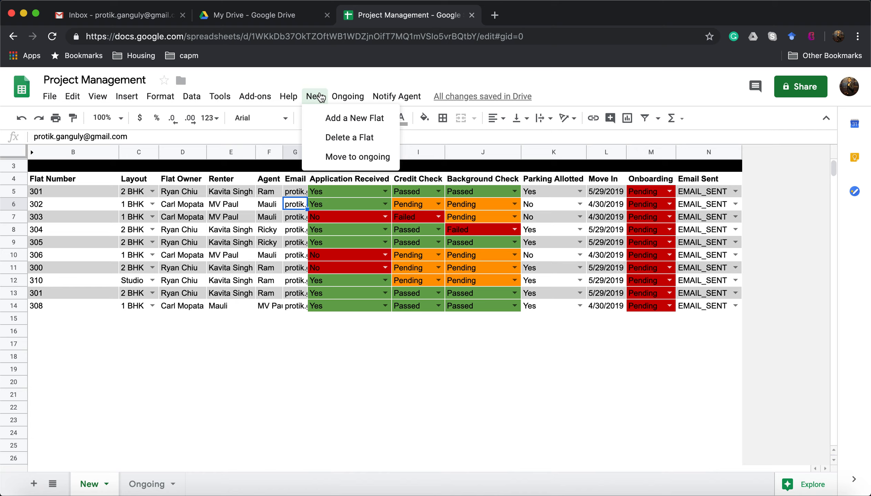
left_click(324, 119)
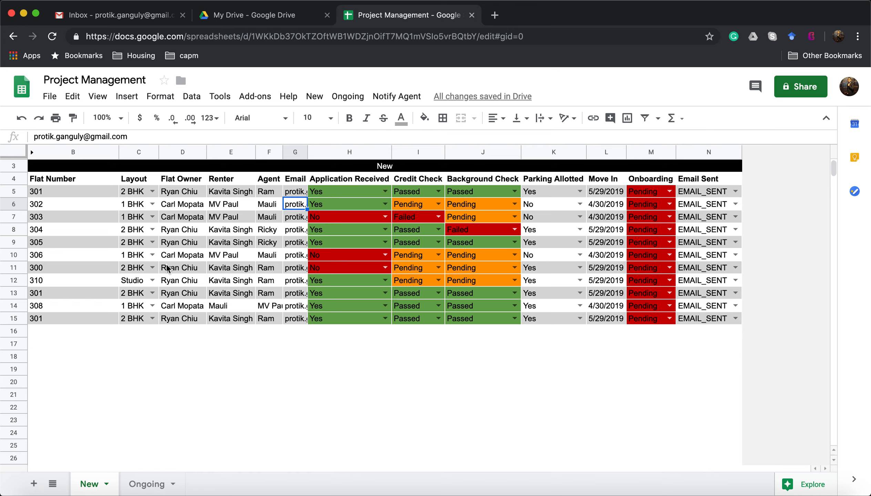
left_click(514, 319)
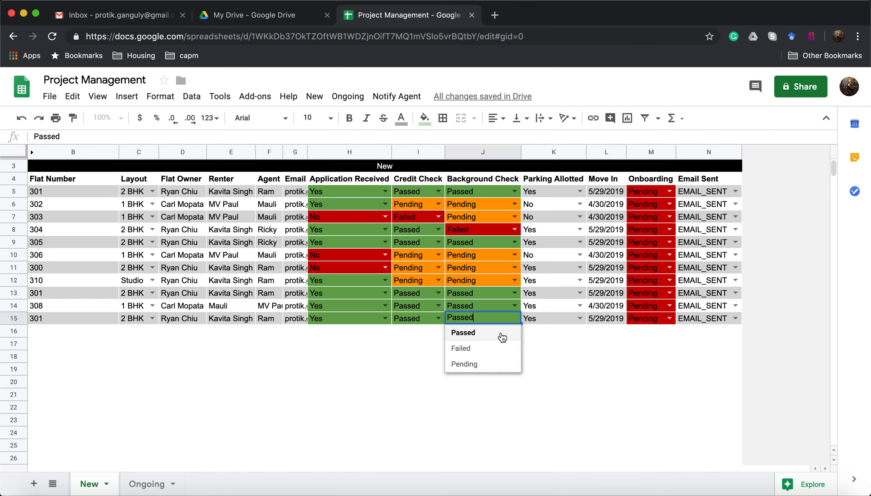
left_click(556, 336)
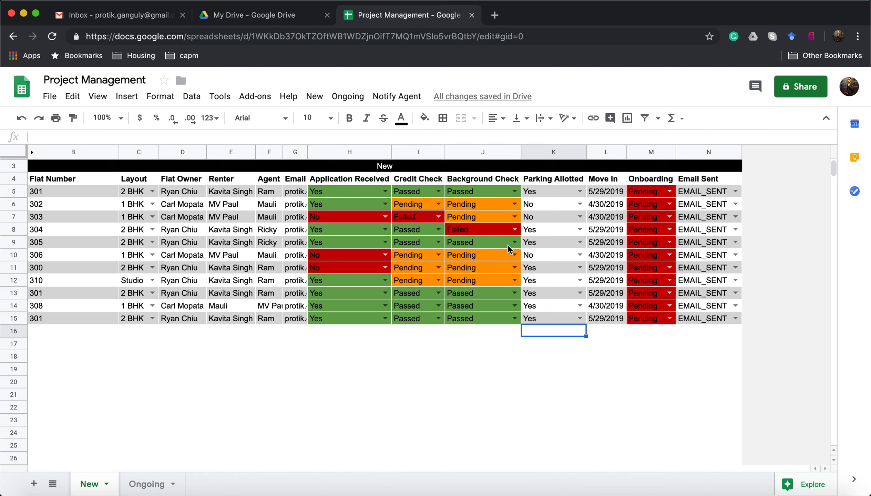
Set Email Sent to EMAIL_NOT_SENT for flat 301 in row 5 and flat 304 in row 8.
left_click(735, 192)
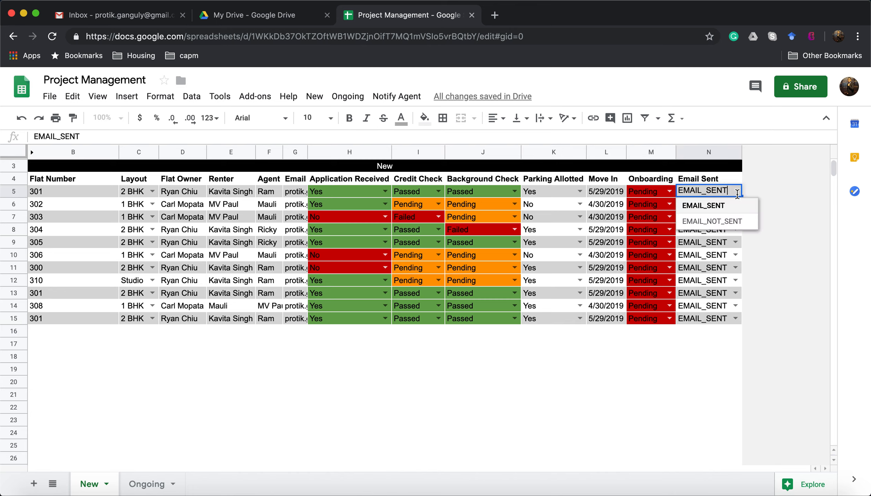
left_click(736, 222)
left_click(735, 230)
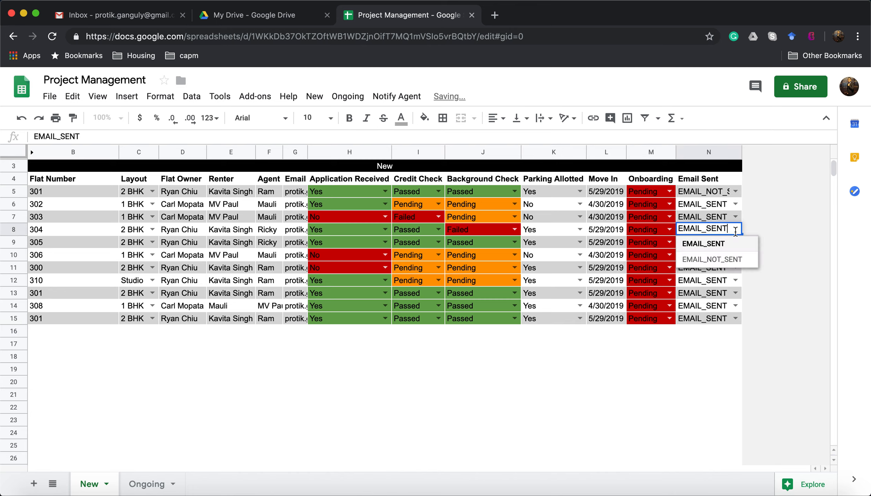
left_click(732, 264)
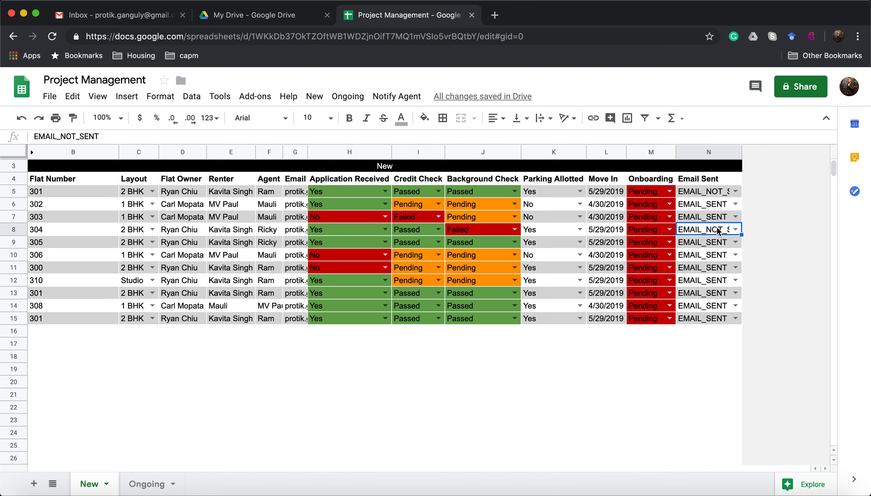
Send the agent notification emails from the sheet and check the Gmail inbox for the flat assignment messages.
left_click(408, 100)
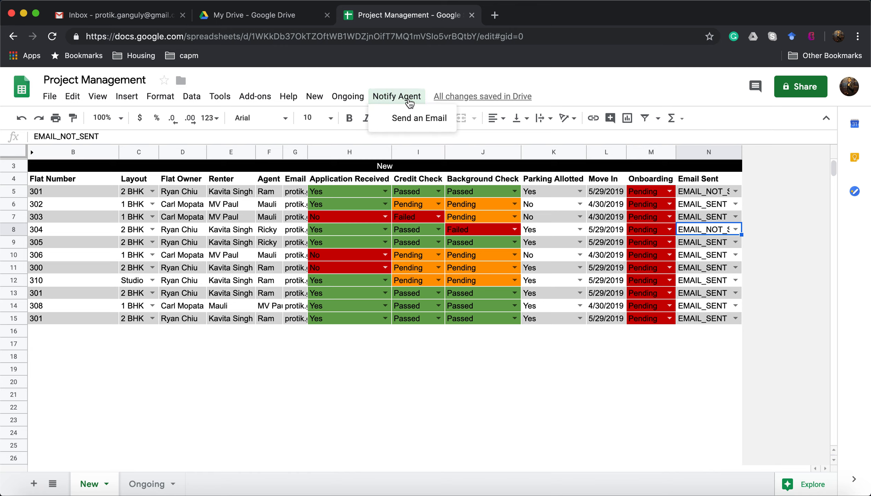
left_click(415, 120)
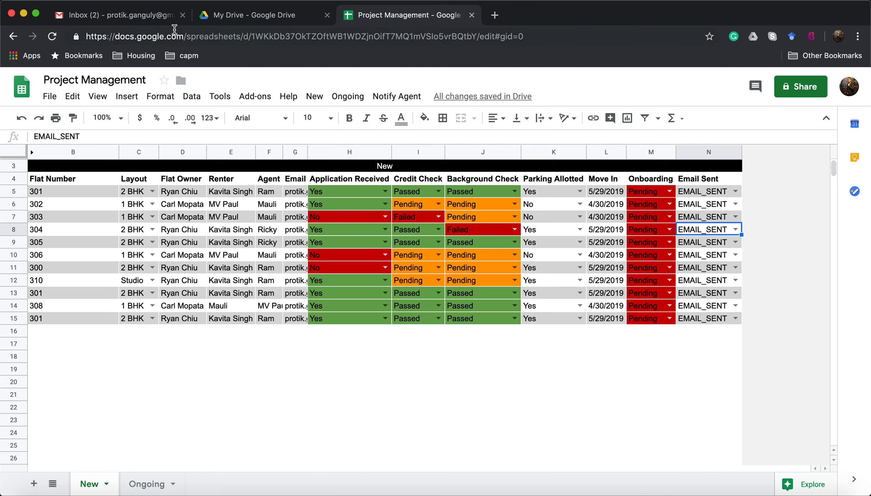
left_click(105, 20)
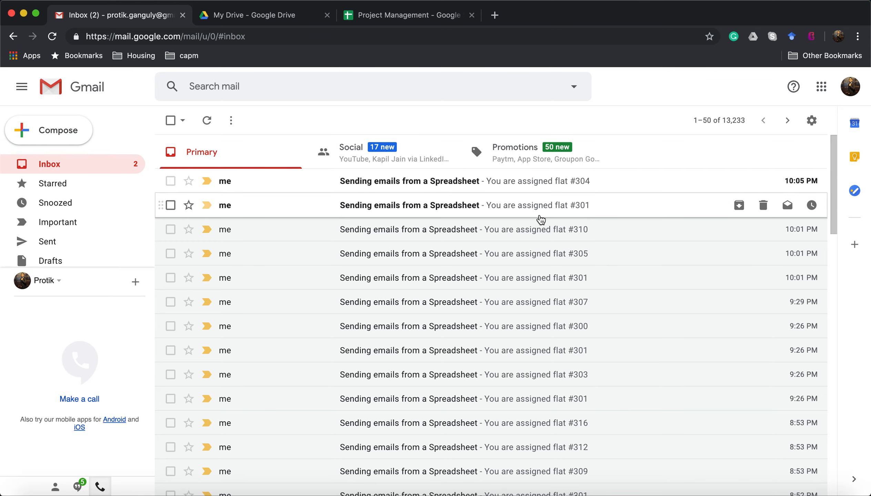
Back in the Project Management spreadsheet, set flat 308's Onboarding to Done, accept its move to ongoing, and check the Ongoing sheet.
left_click(440, 18)
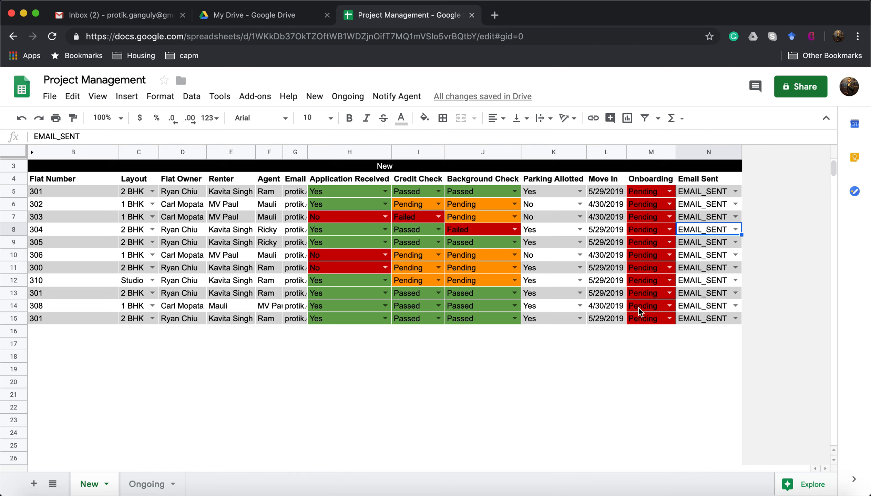
double_click(614, 306)
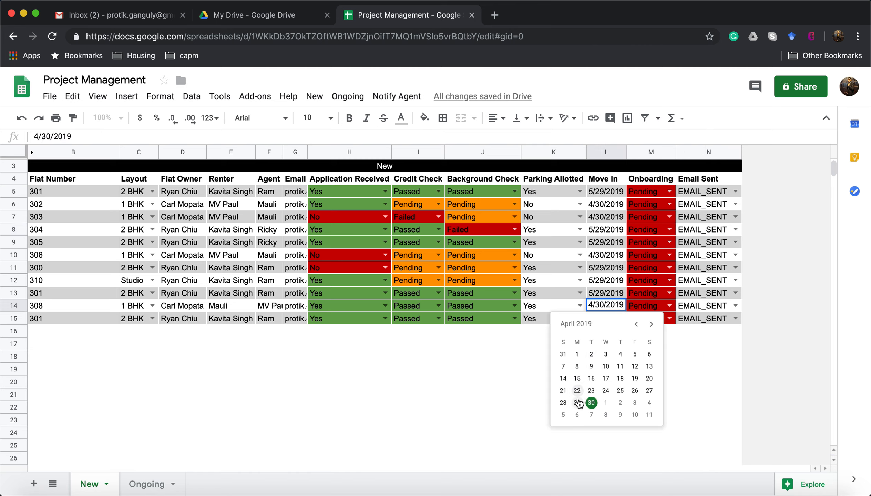
left_click(591, 402)
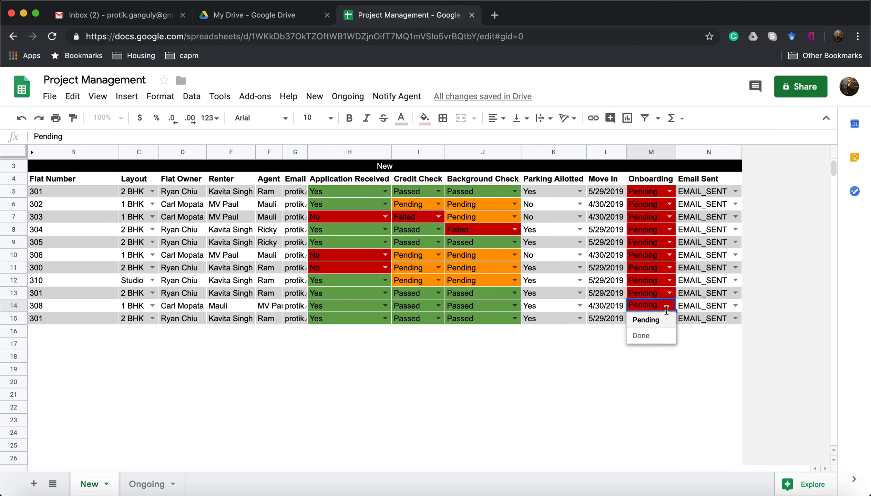
left_click(651, 334)
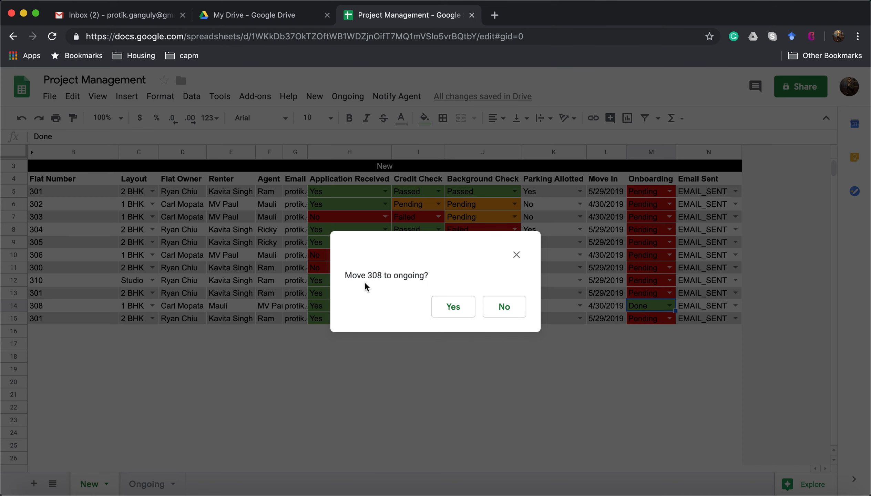
left_click(453, 307)
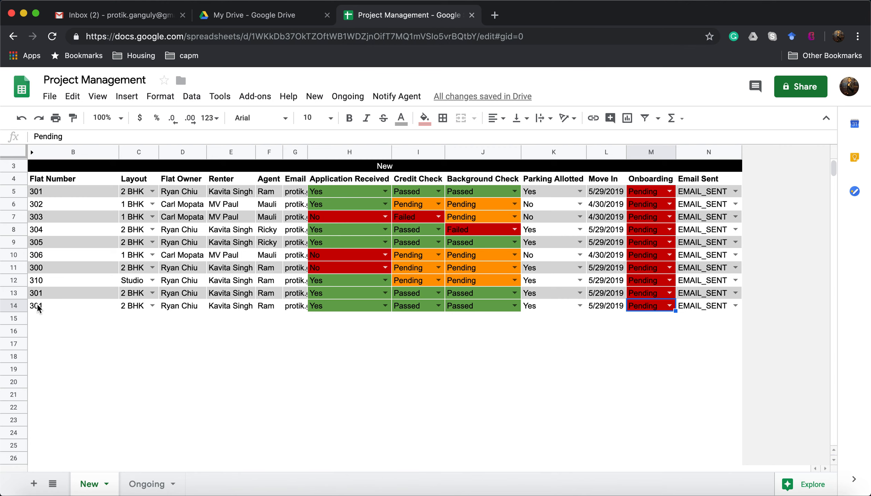
left_click(133, 482)
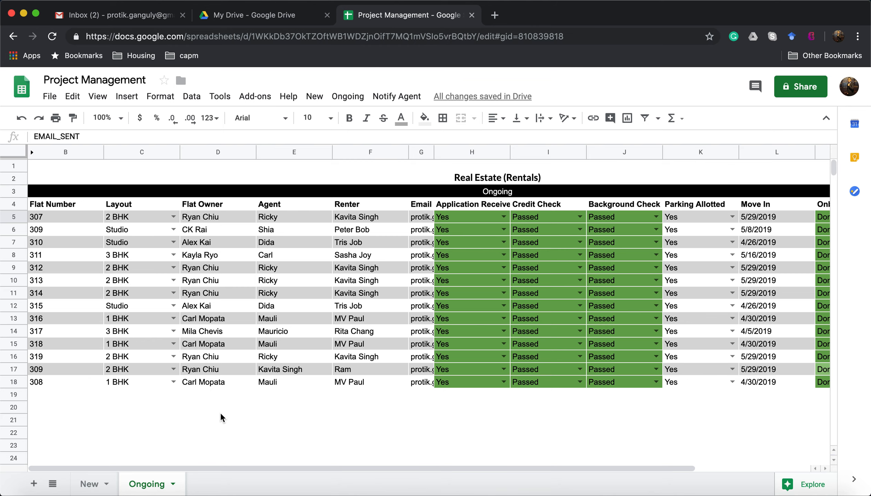
Move flat 303 from the New sheet to ongoing by giving its flat number to the custom move command.
left_click(90, 484)
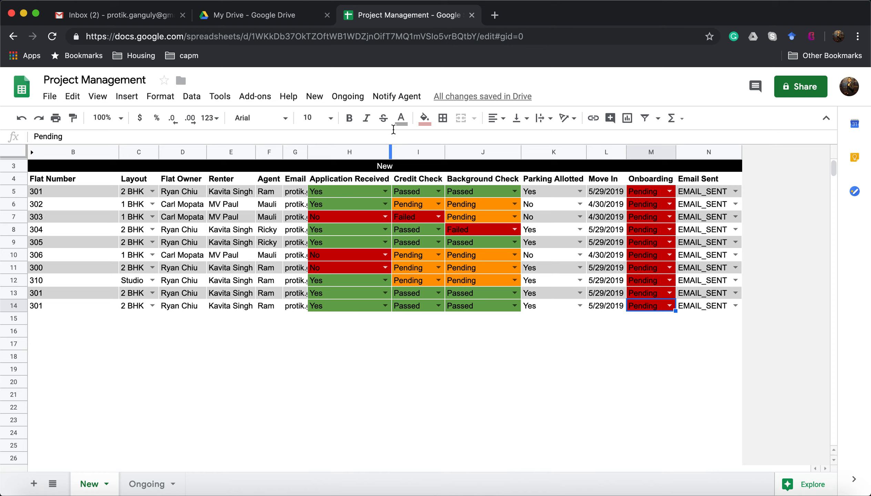
left_click(314, 96)
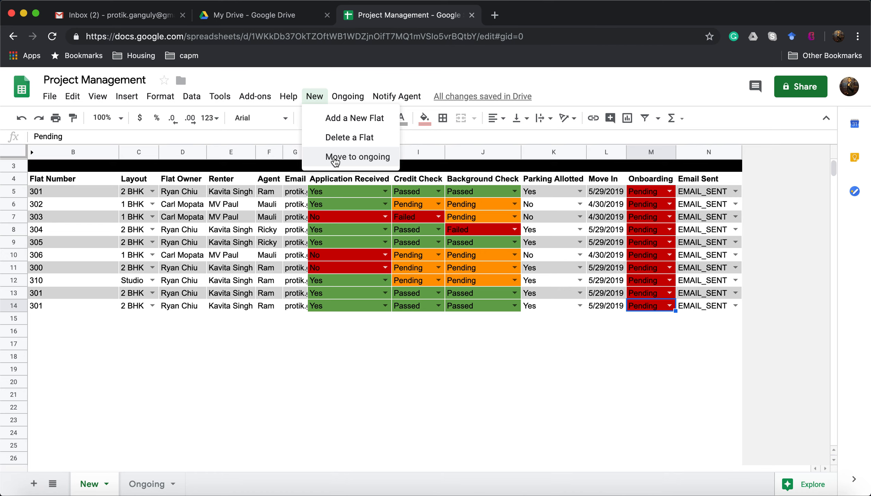
left_click(357, 156)
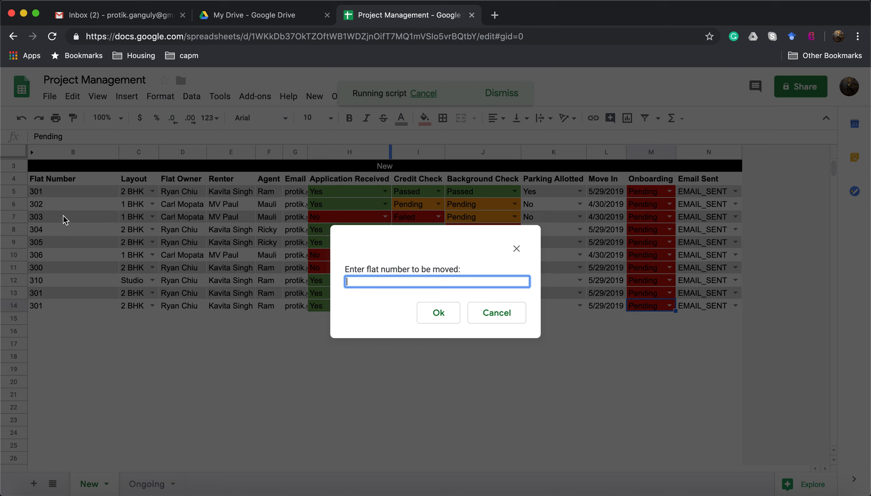
type("303")
left_click(439, 315)
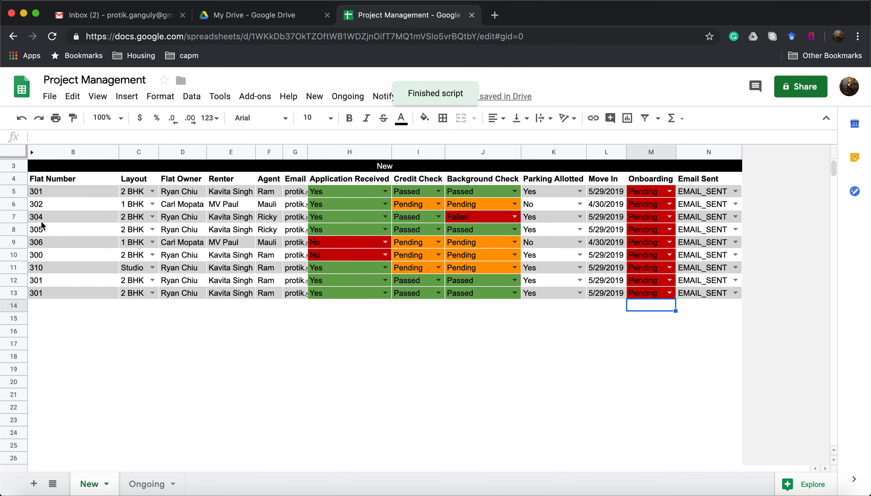
On the Ongoing sheet, set flat 303's Application Received to Yes, Credit Check and Background Check to Passed, and Onboarding to Done.
left_click(142, 485)
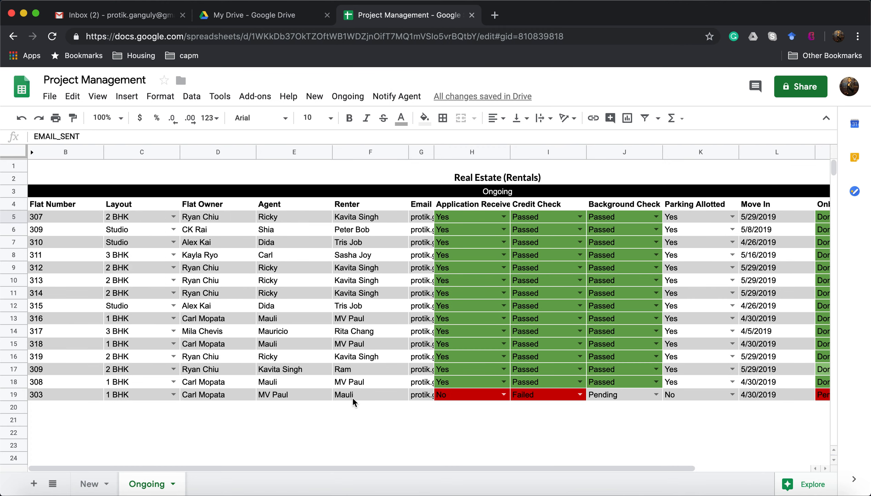
left_click(503, 394)
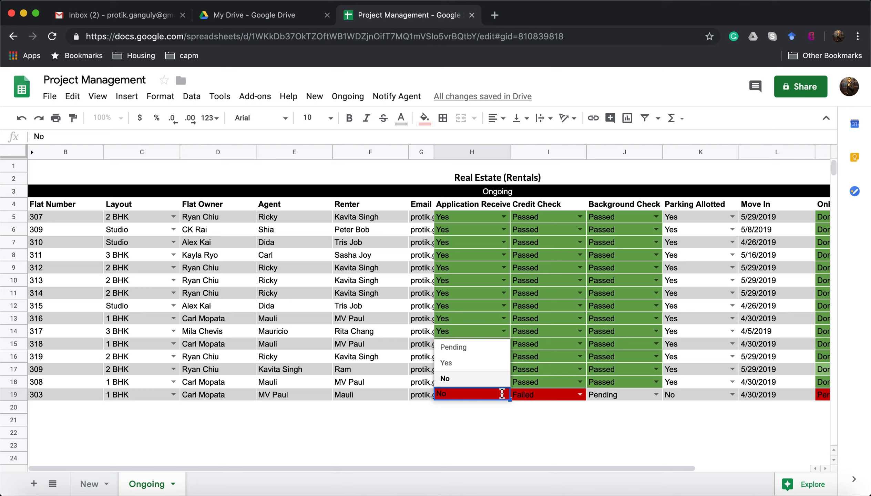
left_click(489, 366)
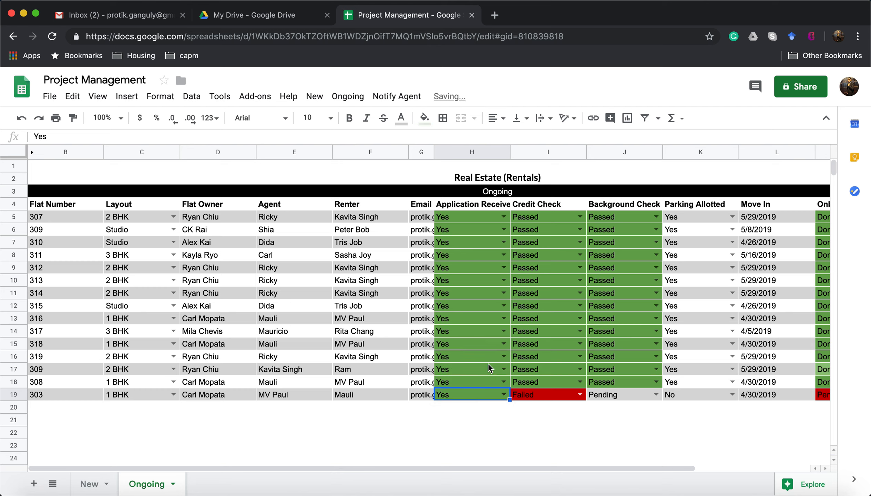
left_click(578, 396)
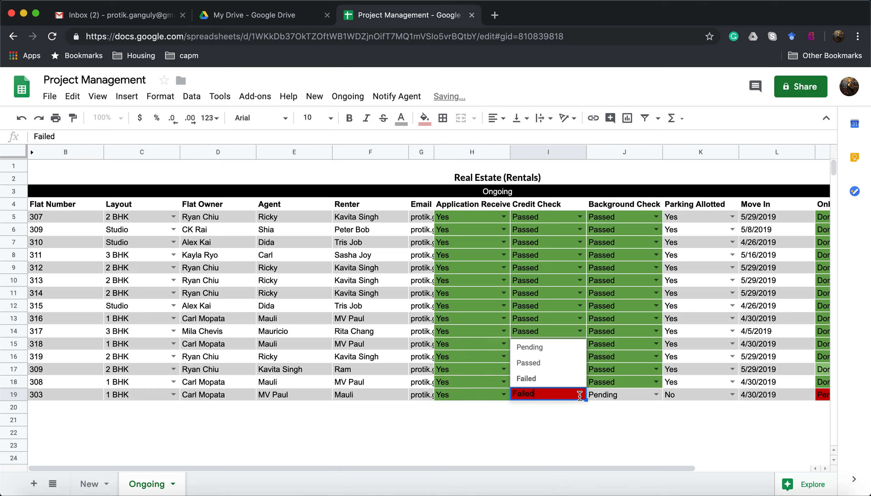
left_click(566, 362)
left_click(656, 394)
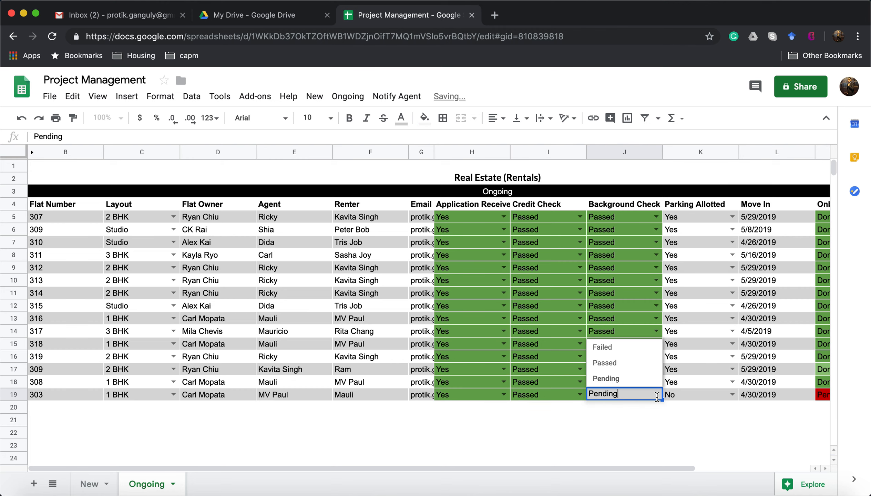
left_click(628, 357)
scroll(738, 415, "right", 3)
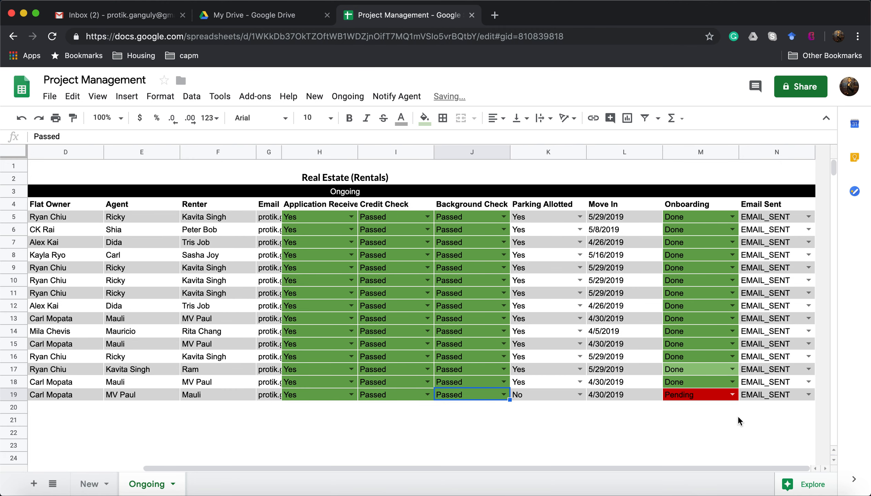
left_click(732, 394)
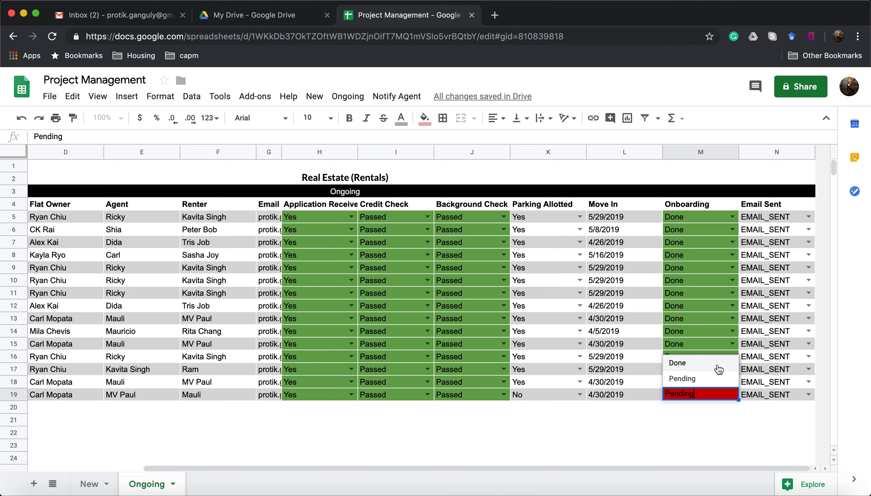
left_click(717, 363)
scroll(629, 428, "left", 3)
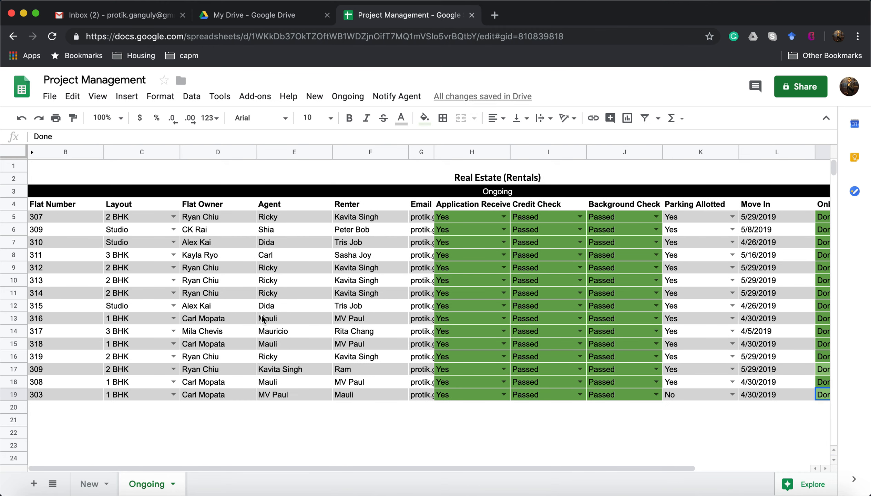
Delete flat 311 from the Ongoing sheet as a lease that is over, and return to the New sheet.
left_click(359, 101)
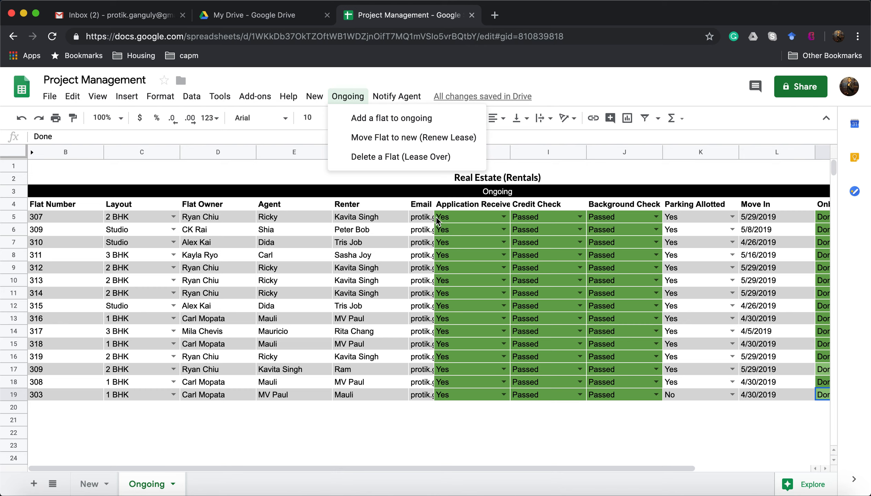
left_click(418, 159)
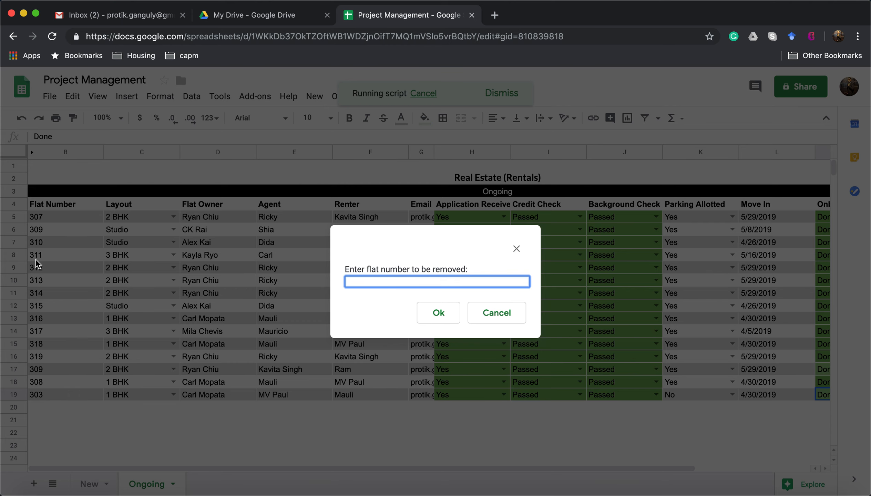
type("311")
left_click(439, 313)
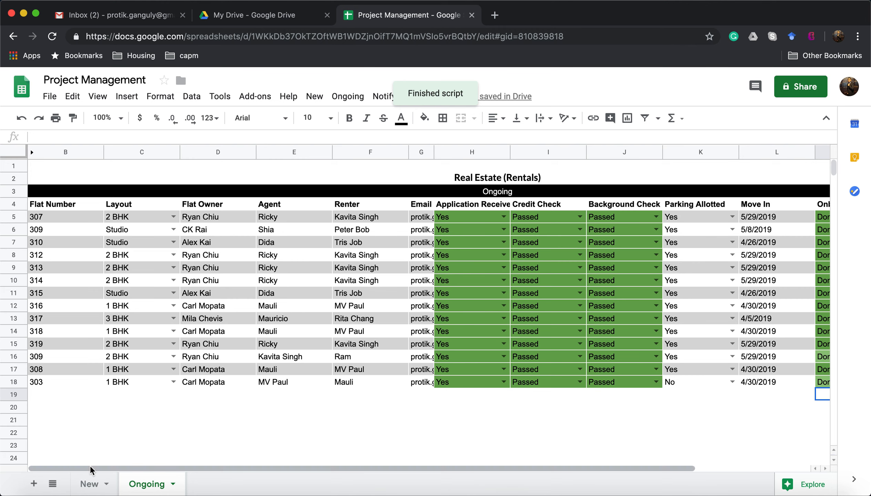
left_click(91, 484)
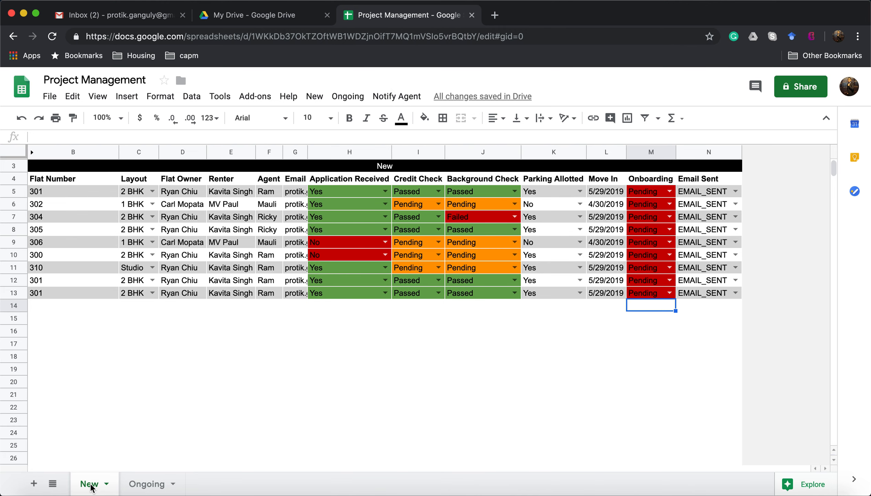